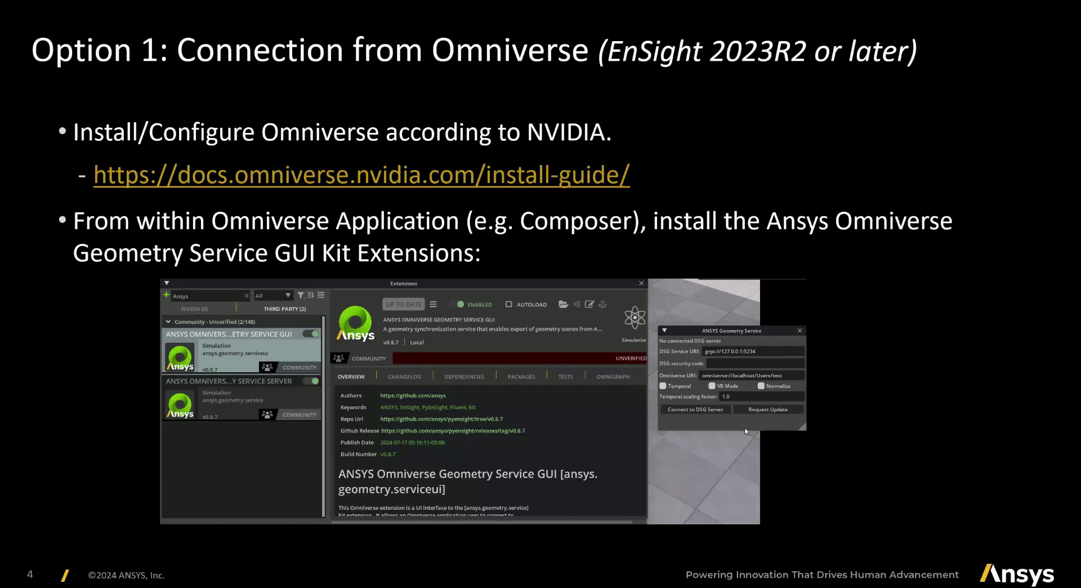
Step: Advance the slideshow from slide 4 to slide 5, 'Option 1: Connection from Omniverse'
key("Right")
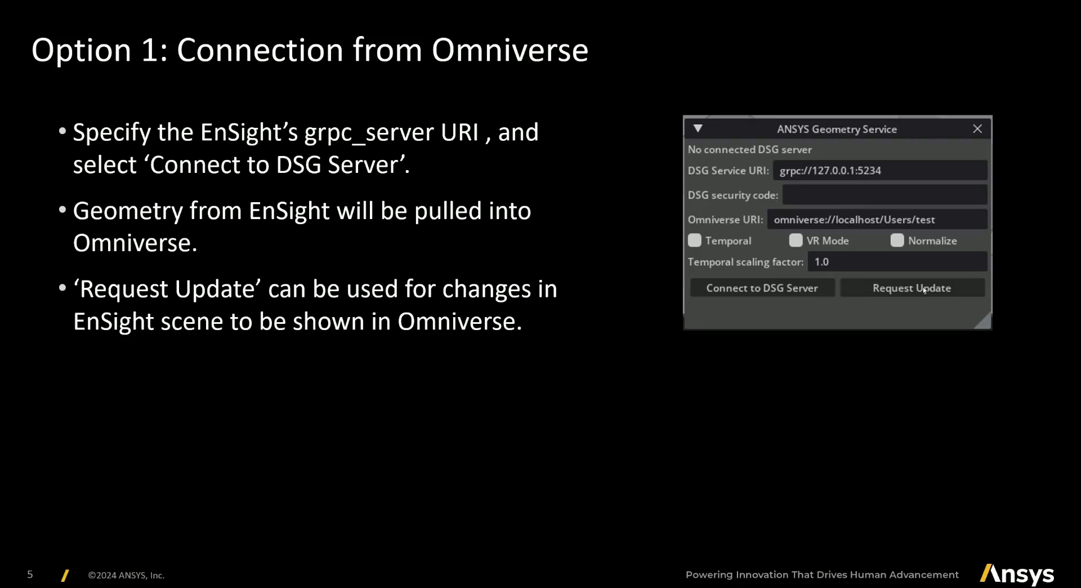
Step: End the slideshow on slide 5 and switch over to USD Composer
key("Escape")
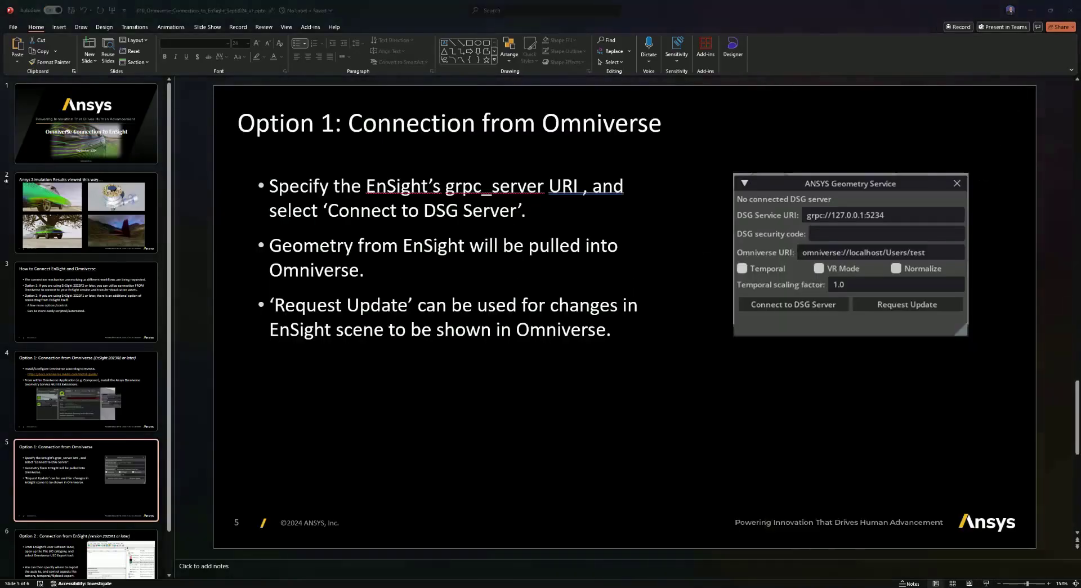
key("alt+Tab")
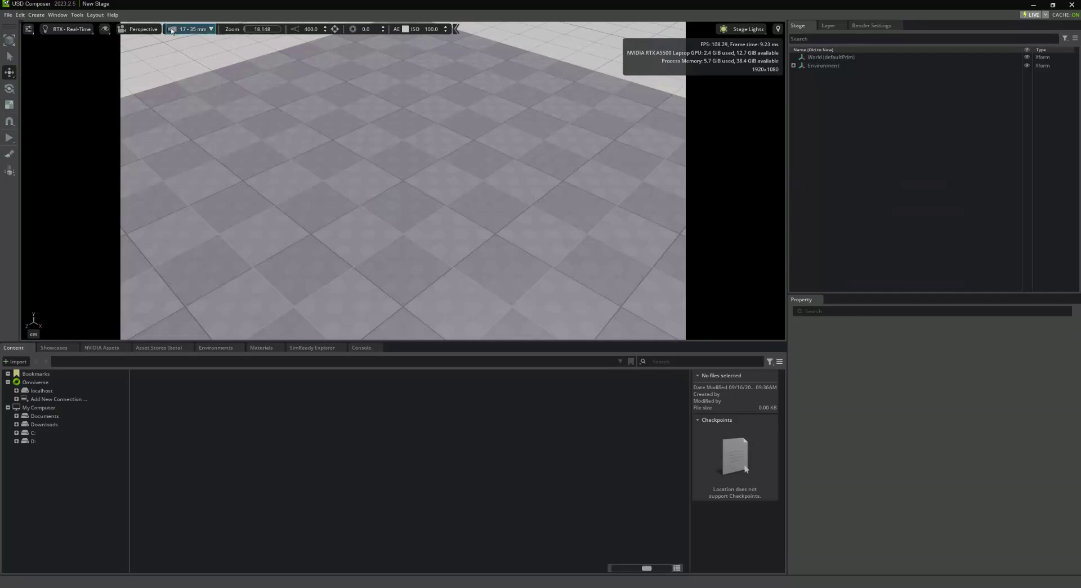
Step: Enable the THIRD PARTY Ansys Omniverse Geometry Service GUI extension, keeping its panel docked after Property
left_click(57, 15)
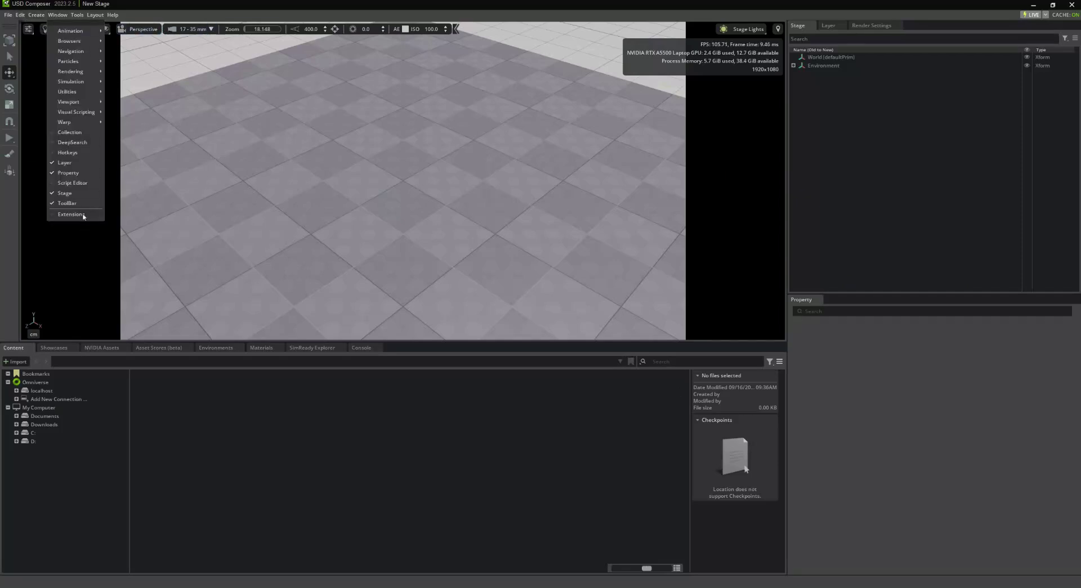
left_click(71, 214)
left_click(198, 105)
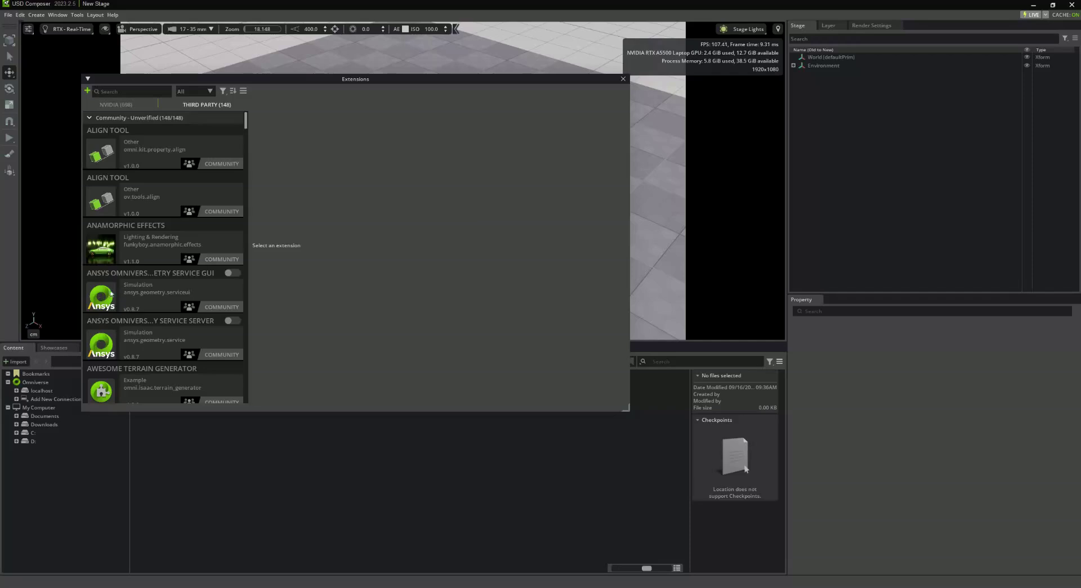
left_click(111, 292)
left_click(234, 274)
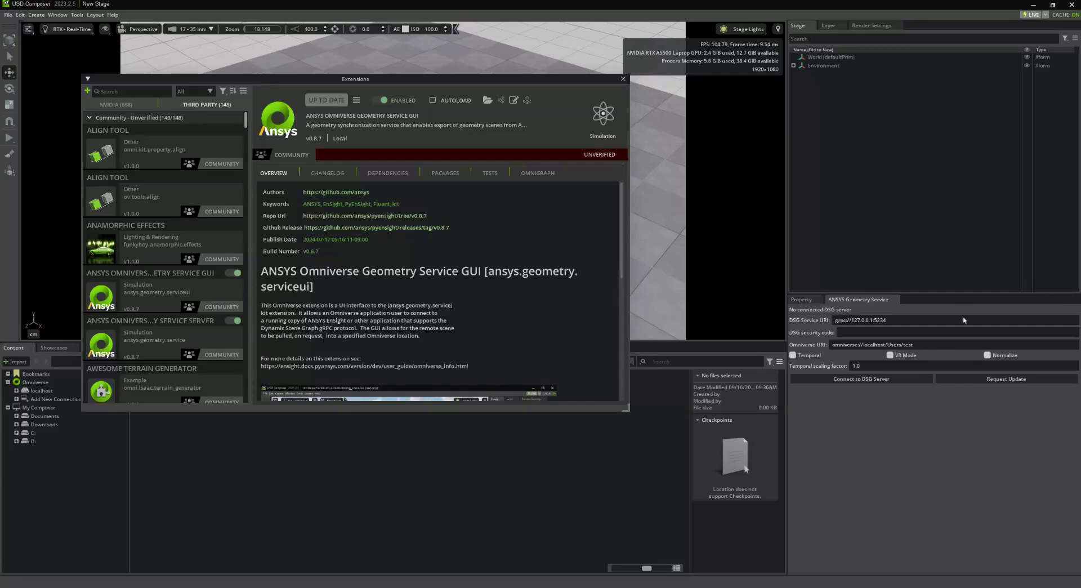
left_click_drag(873, 307, 793, 308)
left_click_drag(859, 308, 856, 313)
left_click(623, 79)
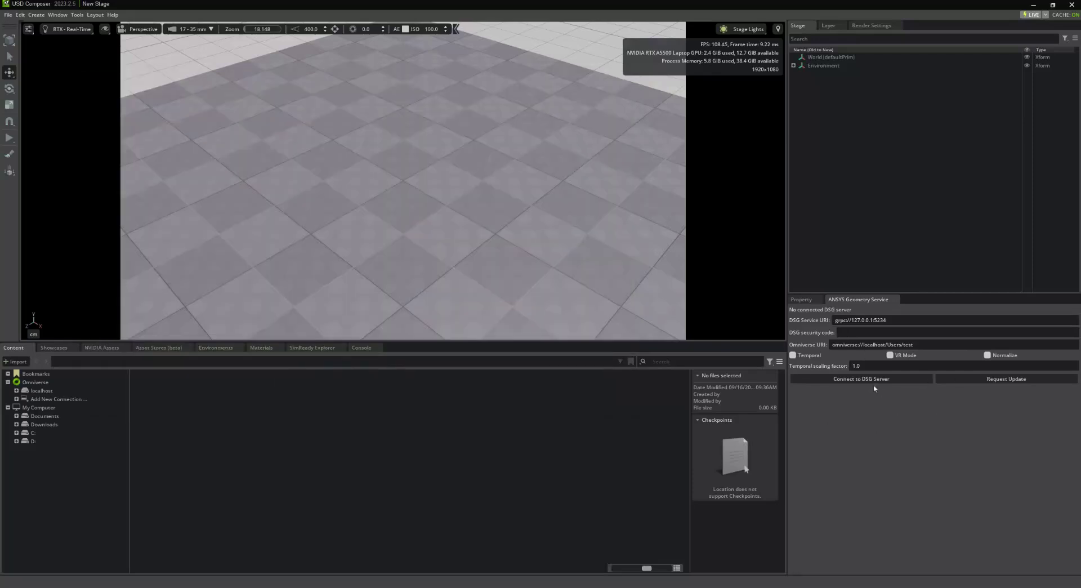
Step: Change the DSG Service URI port to 56788 and bring the EnSight Launcher forward
left_click(915, 322)
key("BackSpace")
key("BackSpace")
key("BackSpace")
key("BackSpace")
type("567")
mouse_move(798, 587)
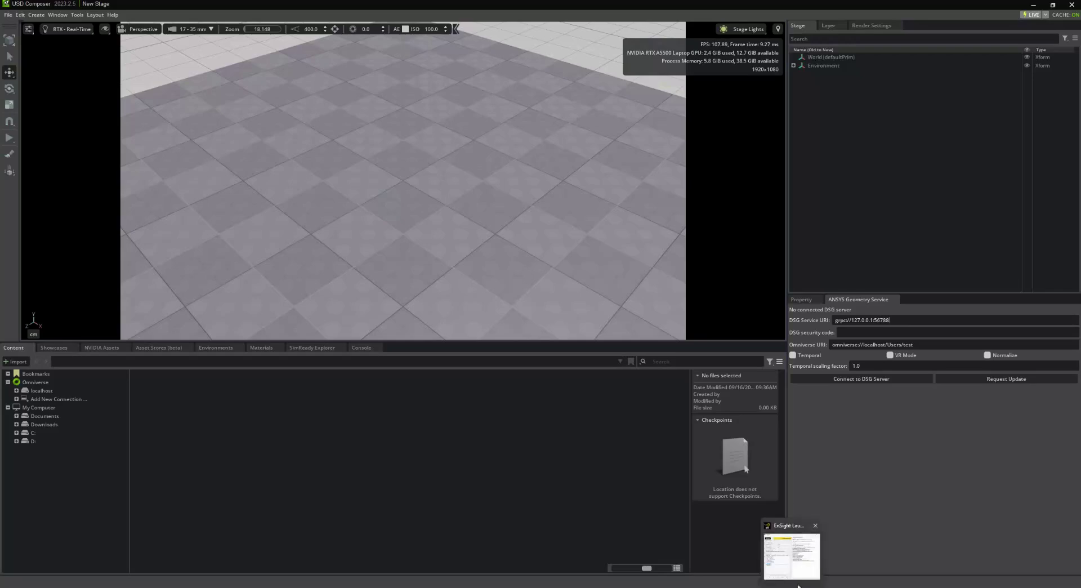
left_click(799, 587)
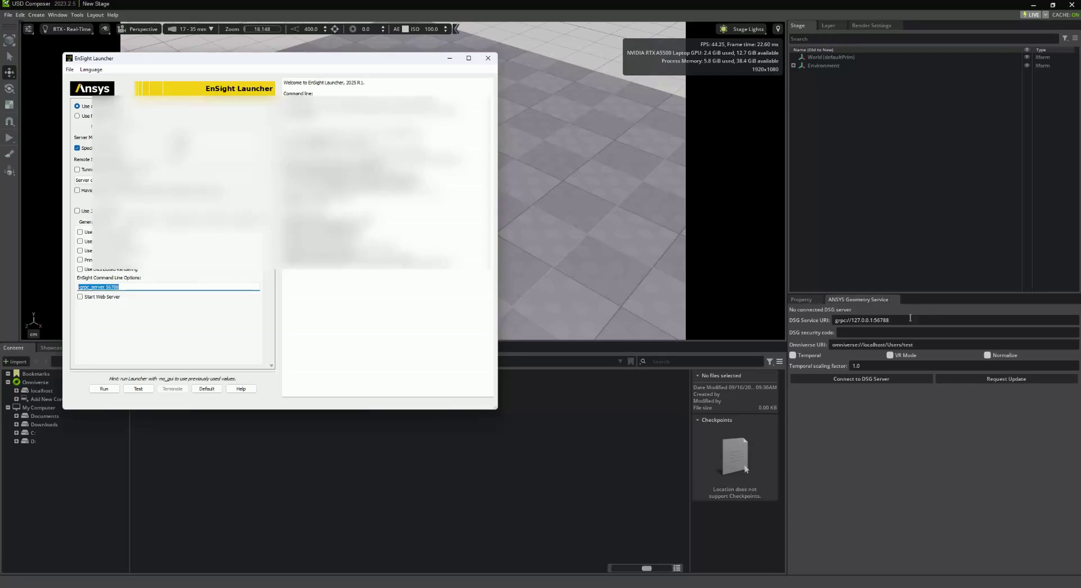
Step: Run EnSight with the -grpc_server 56788 option and open the Shuttle Basic session
left_click(104, 389)
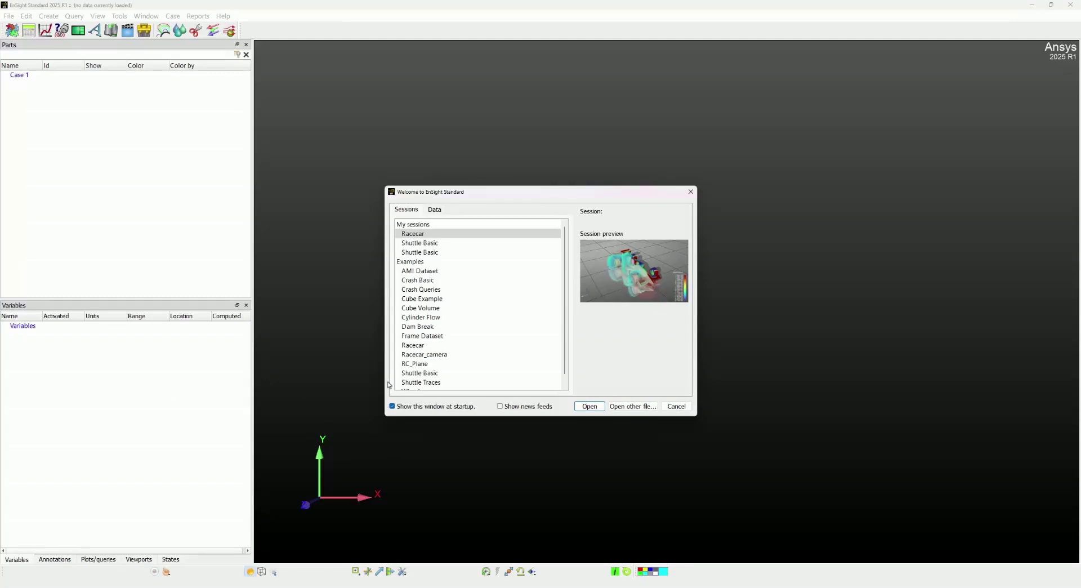
key("Down")
key("Return")
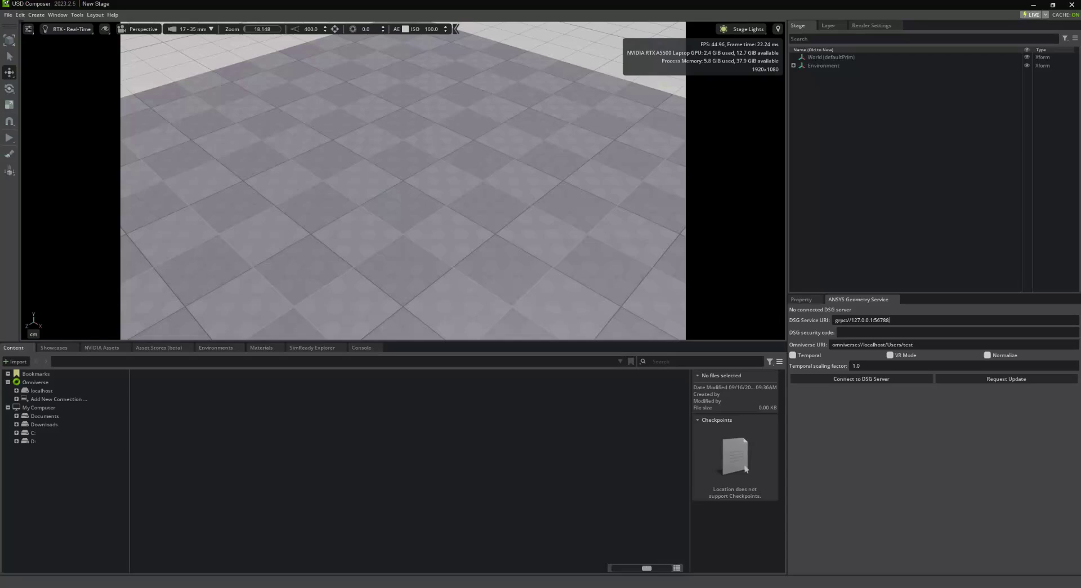
Step: Connect to grpc://127.0.0.1:56788 and add dsg_scene.usd from localhost/Users/test to the stage
left_click(862, 382)
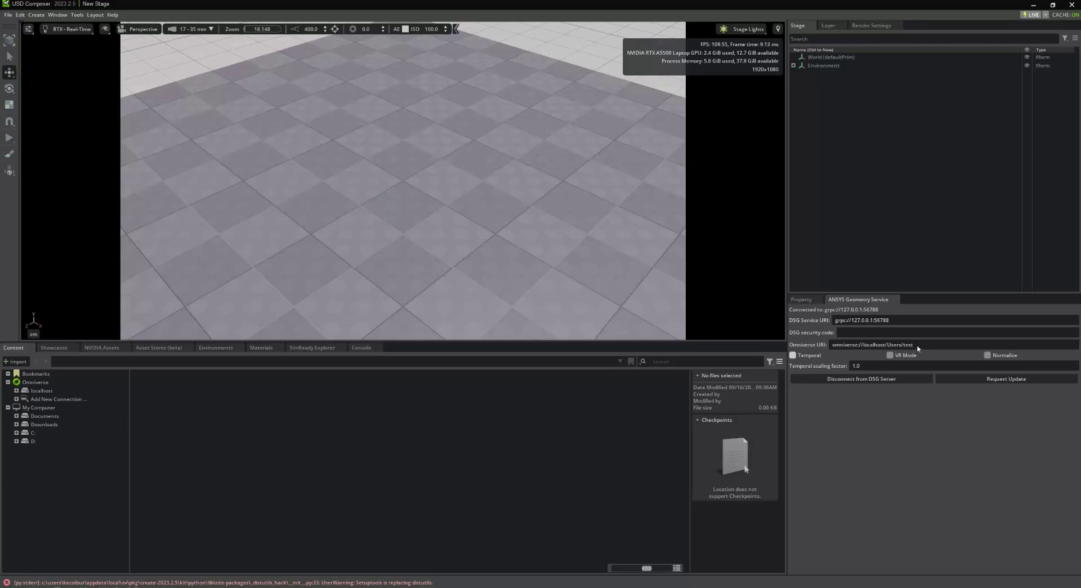
left_click(16, 390)
left_click(25, 424)
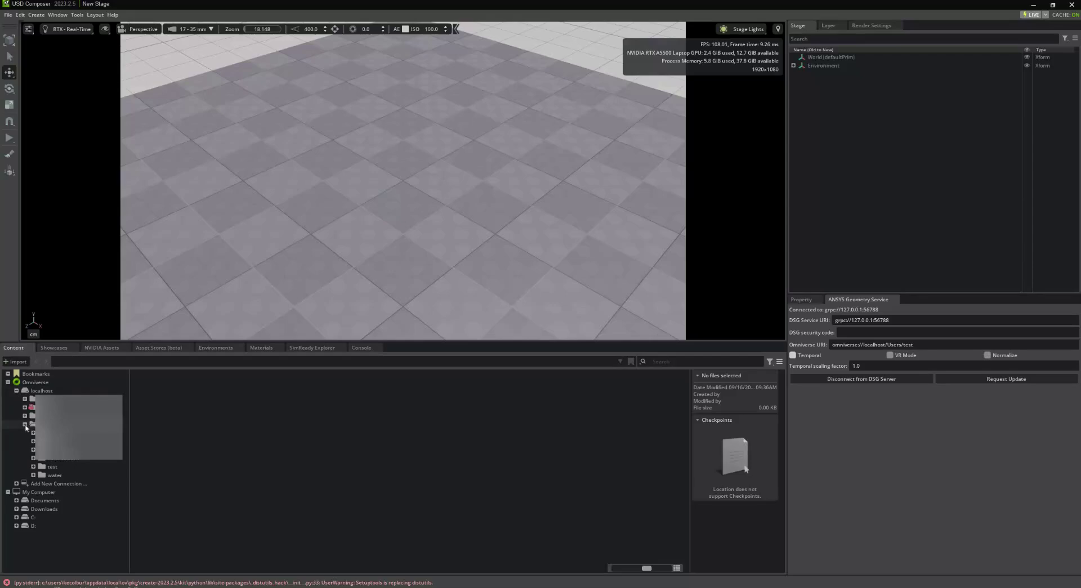
left_click(52, 466)
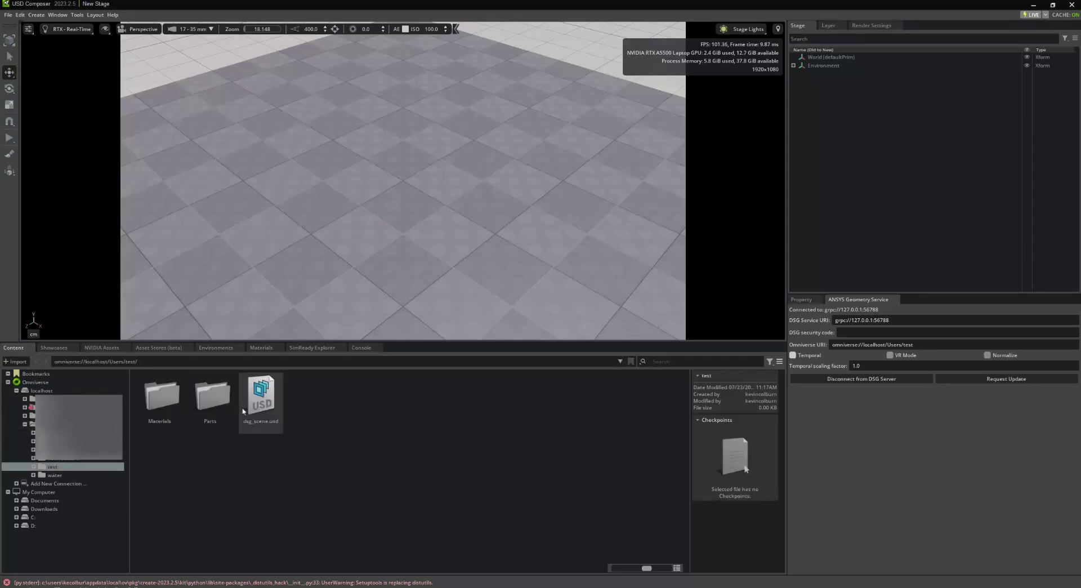
left_click_drag(267, 402, 336, 133)
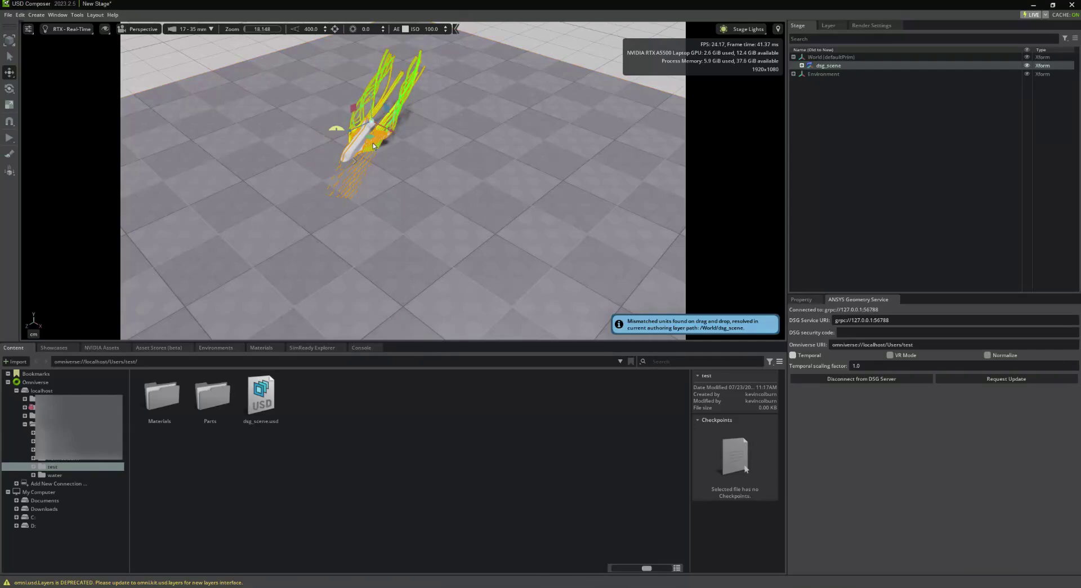
Step: Hide the ground plane and inspect the shuttle traces, then leave the slideshow for EnSight
left_click(793, 75)
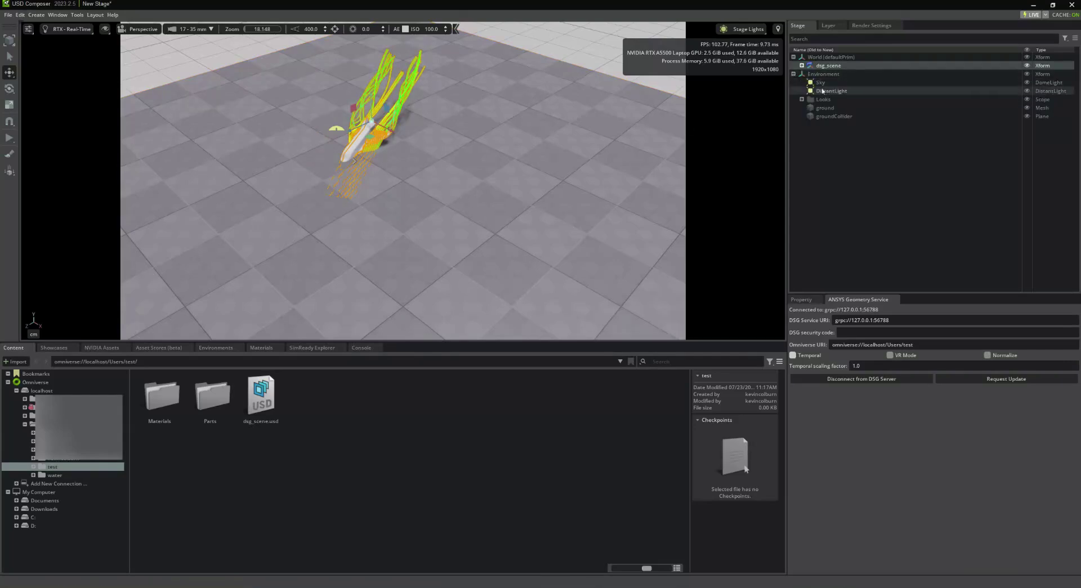
left_click(1026, 108)
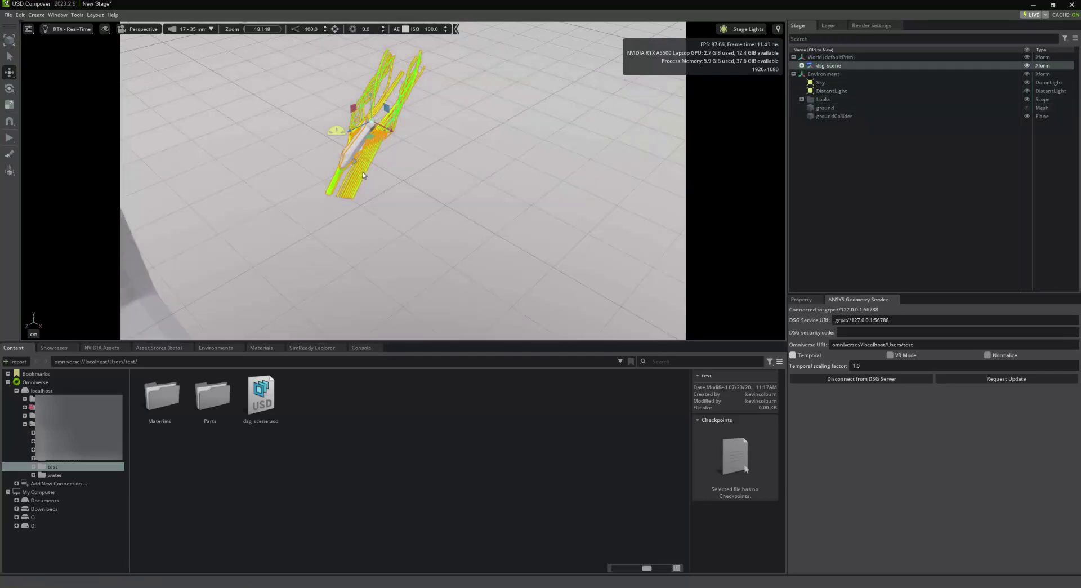
left_click_drag(339, 192, 370, 192)
middle_click_drag(370, 192, 396, 219)
left_click_drag(397, 224, 425, 182, "alt")
scroll(334, 193, "up", 5)
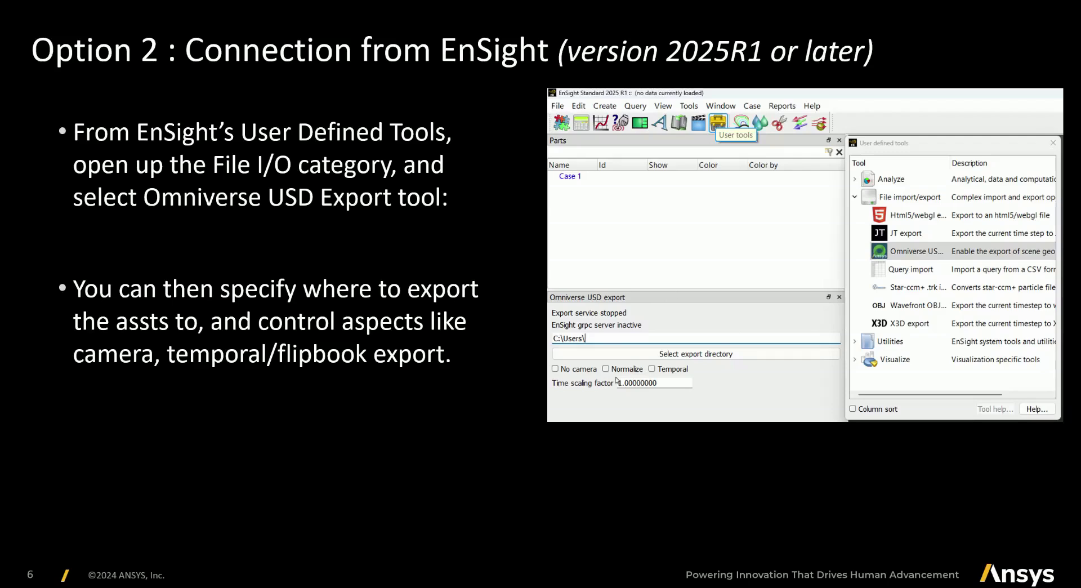
key("Escape")
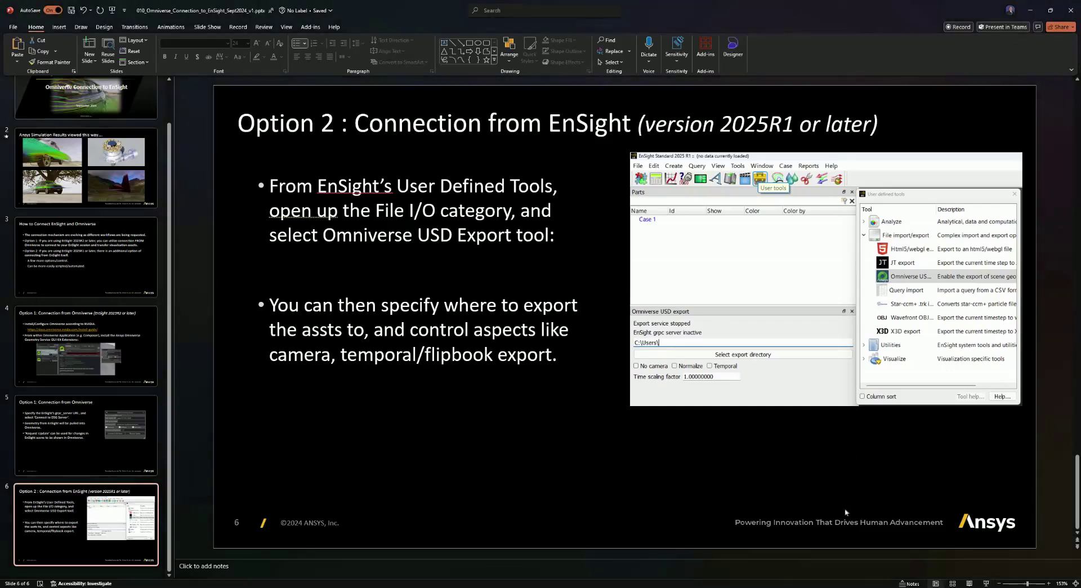
key("alt+Tab")
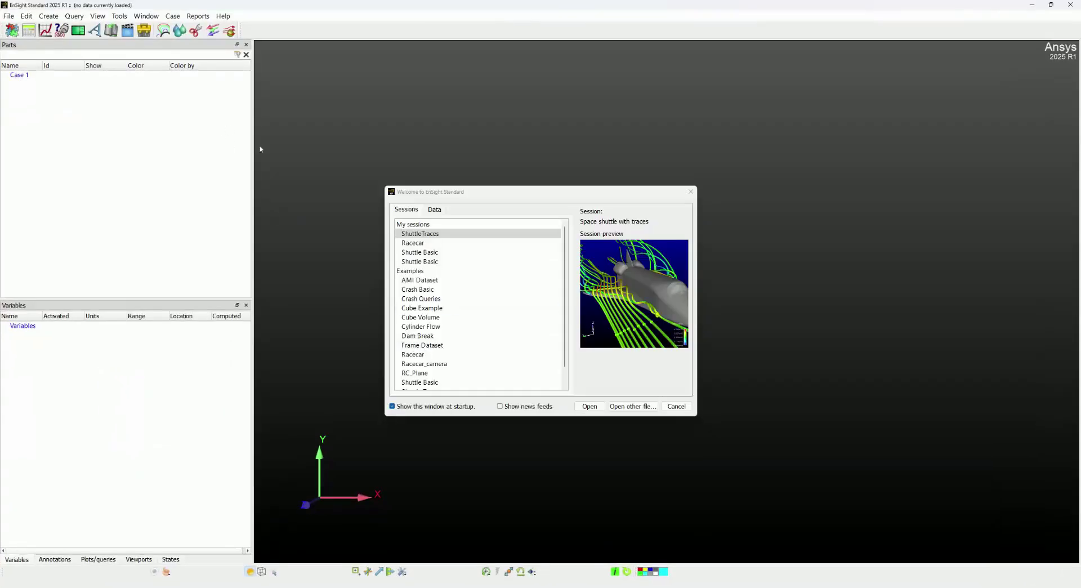
Step: Dock the Omniverse USD export tool from User Defined Tools > File import/export on the left
left_click(691, 191)
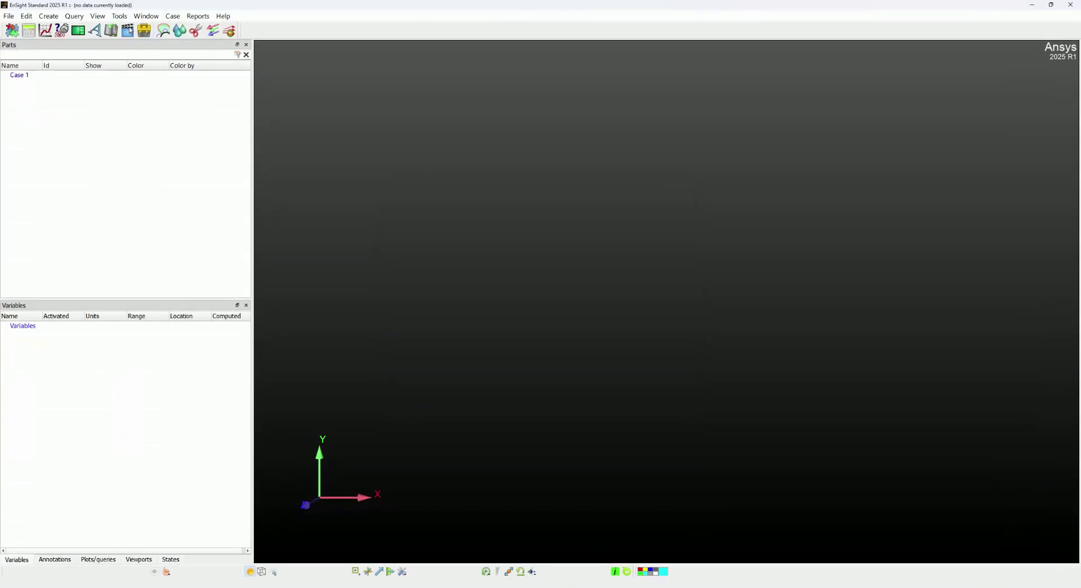
left_click(144, 30)
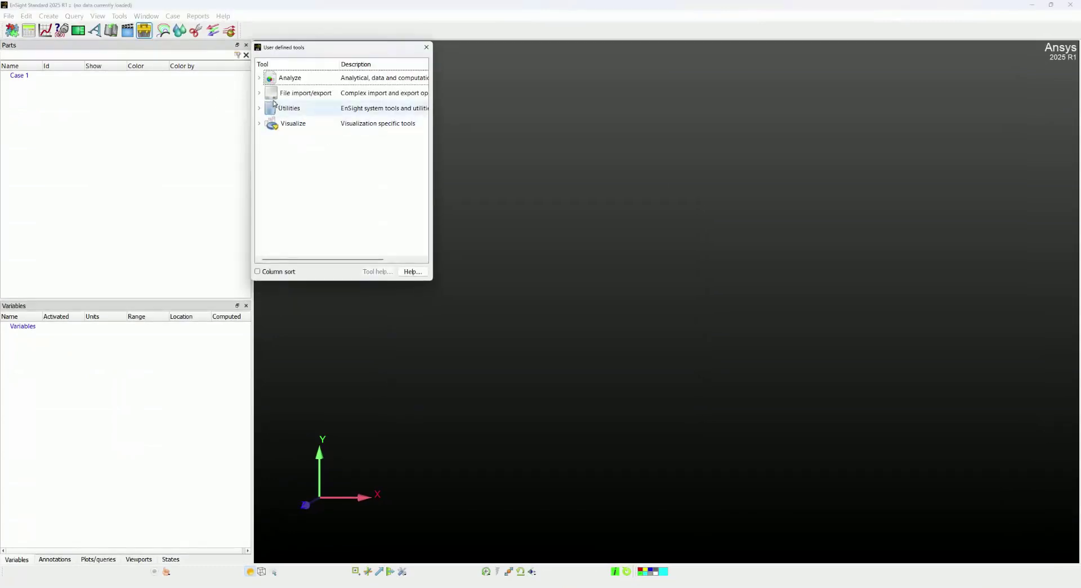
left_click(259, 93)
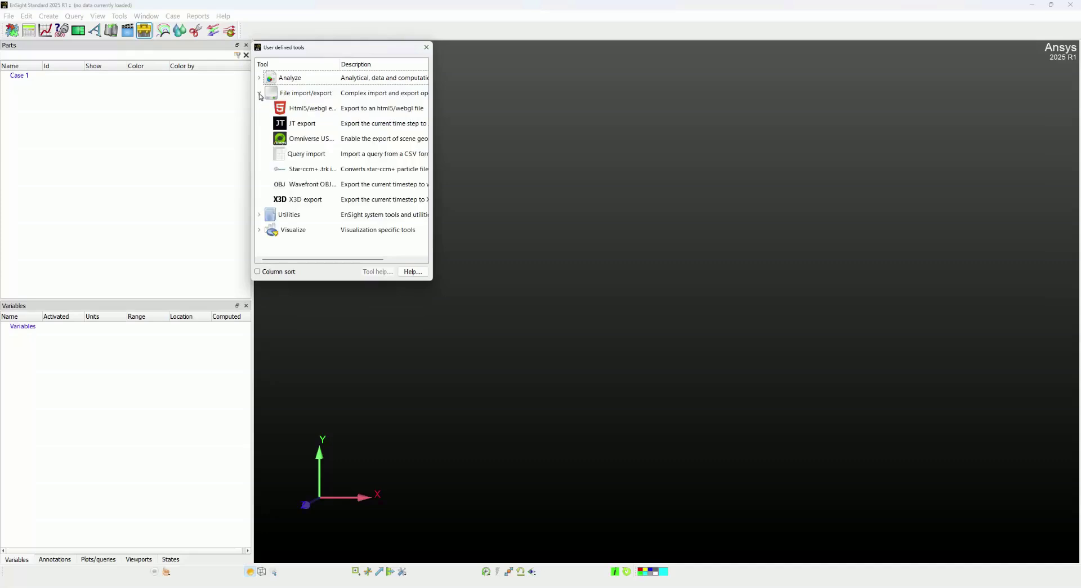
double_click(313, 139)
left_click_drag(607, 292, 147, 259)
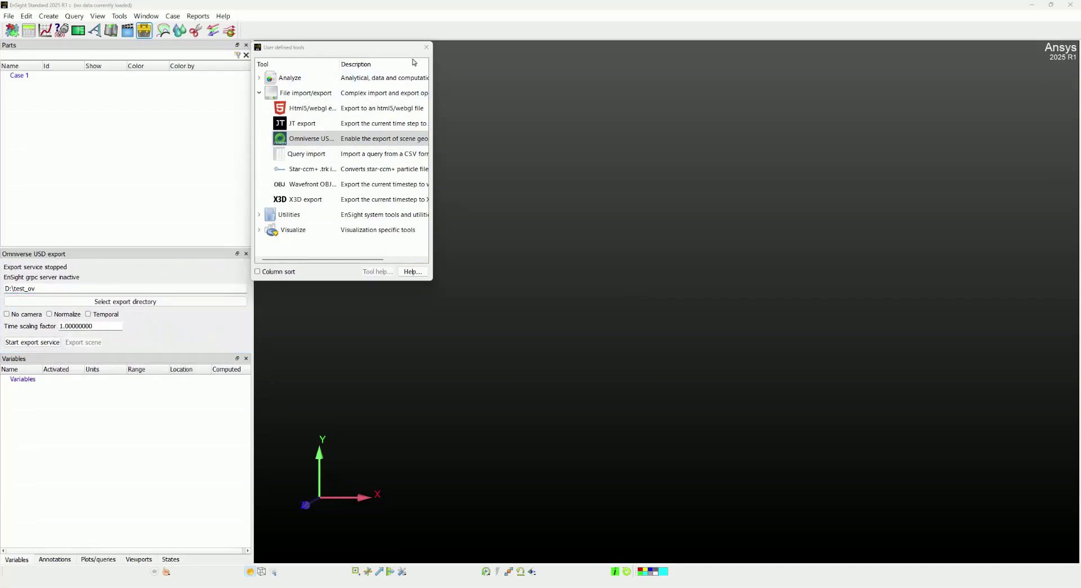
left_click(426, 47)
Step: Reopen the Welcome window and load the ShuttleTraces session
left_click(145, 16)
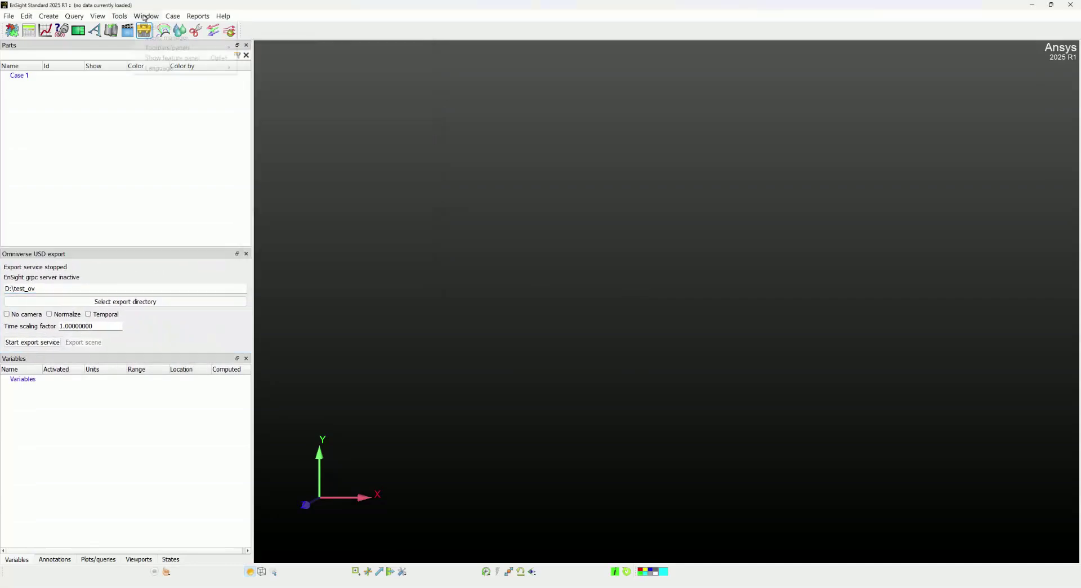
left_click(165, 27)
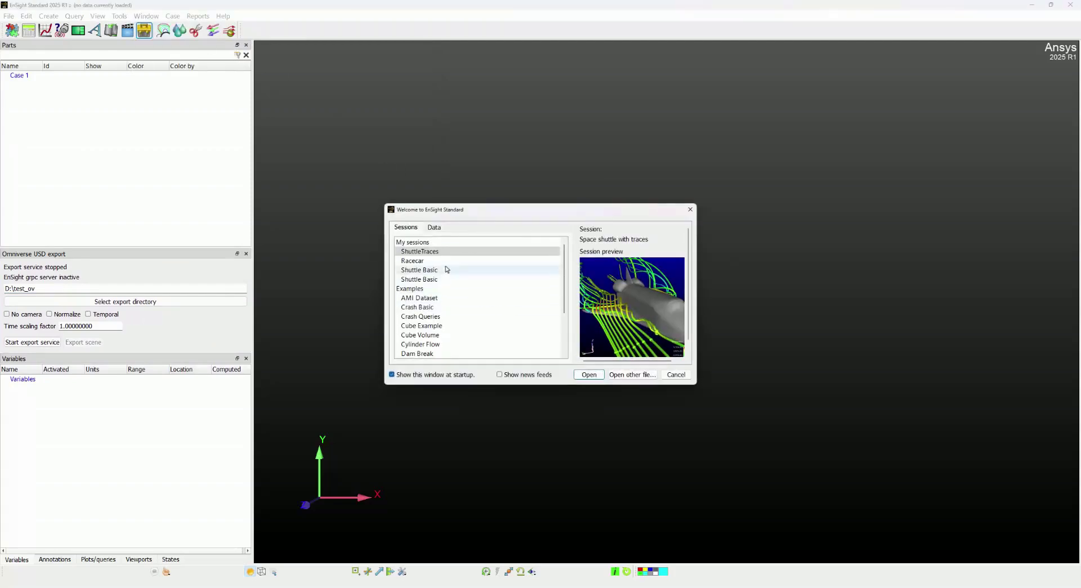
scroll(447, 311, "down", 3)
double_click(441, 346)
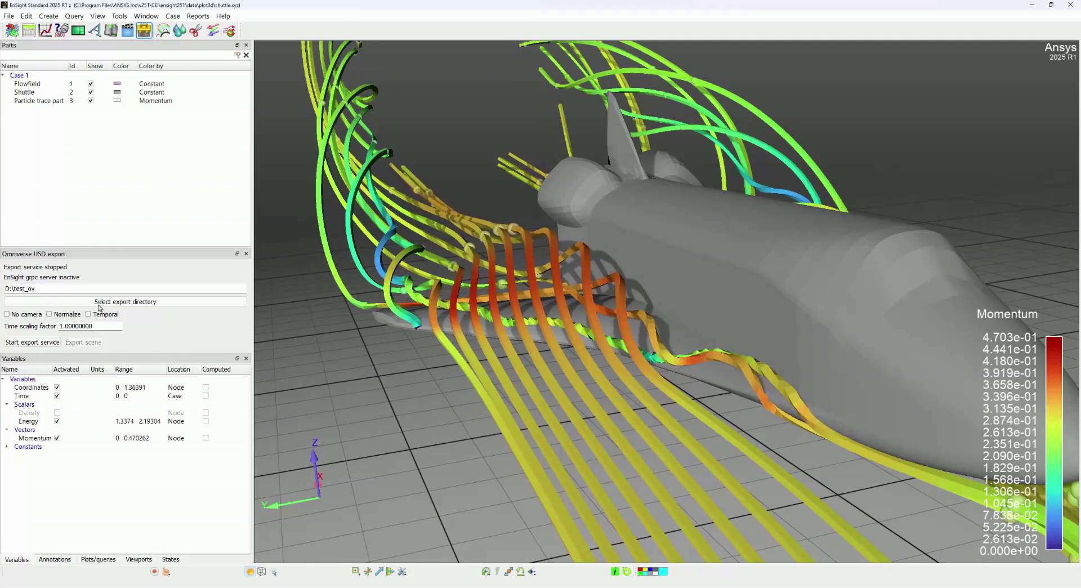
Step: Start the USD export service on port 61534, export the scene, and return to USD Composer
left_click(41, 343)
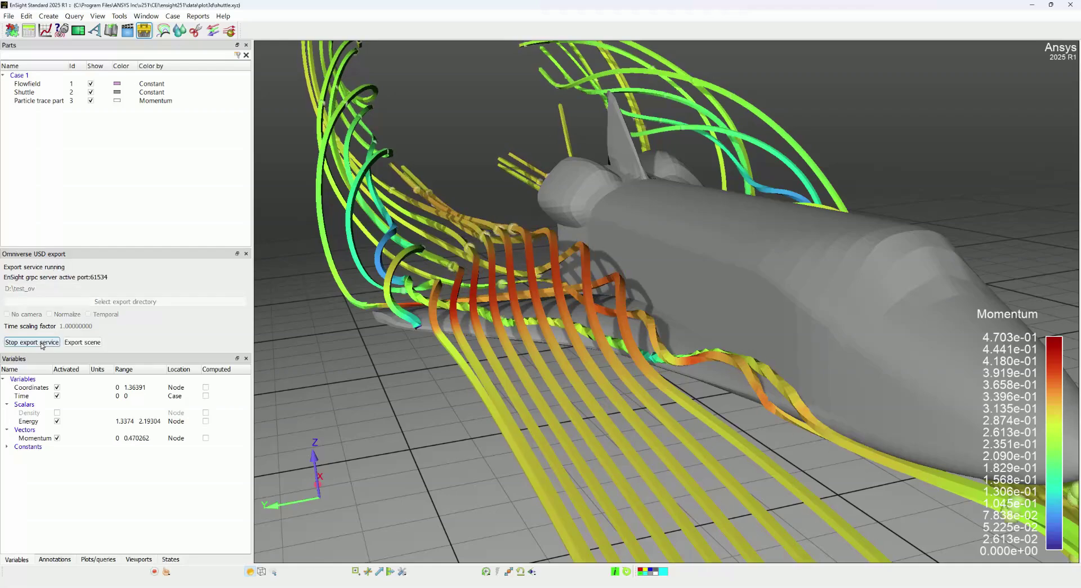
left_click(91, 342)
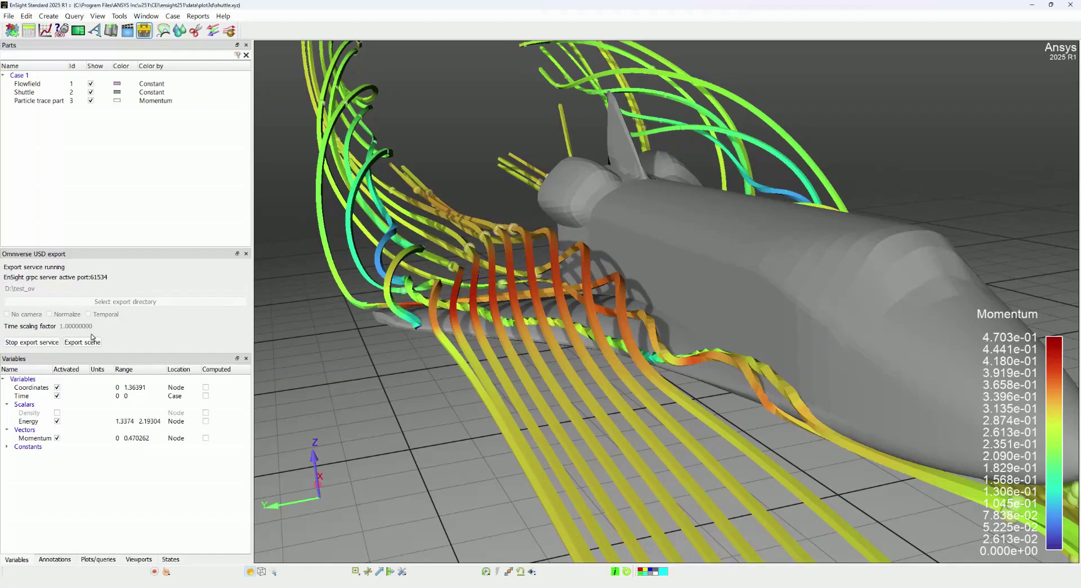
left_click(783, 549)
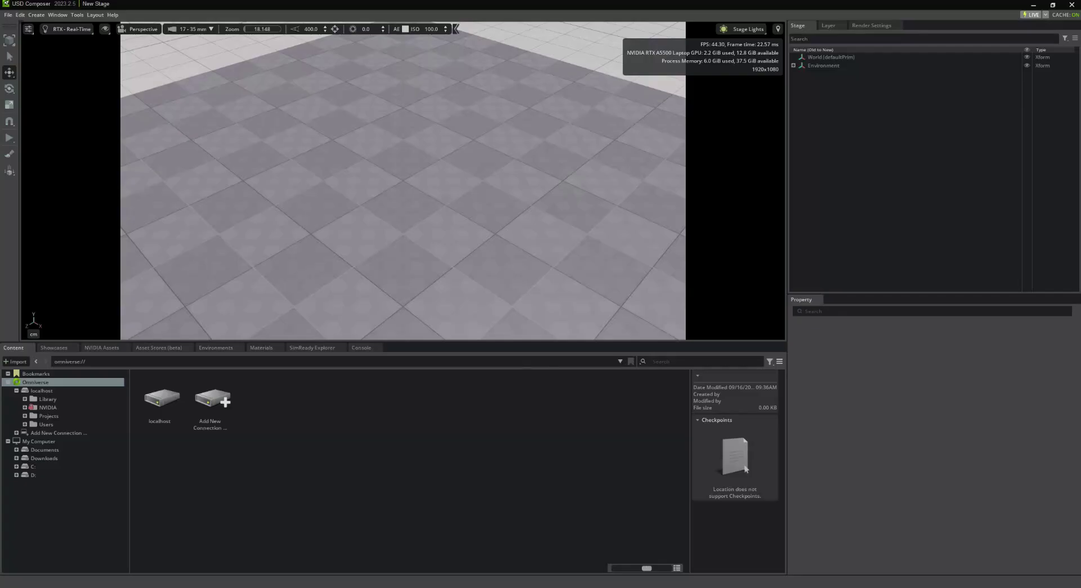
Step: Add dsg_scene.usd from D:/test_ov to the stage
left_click(16, 475)
scroll(51, 510, "down", 3)
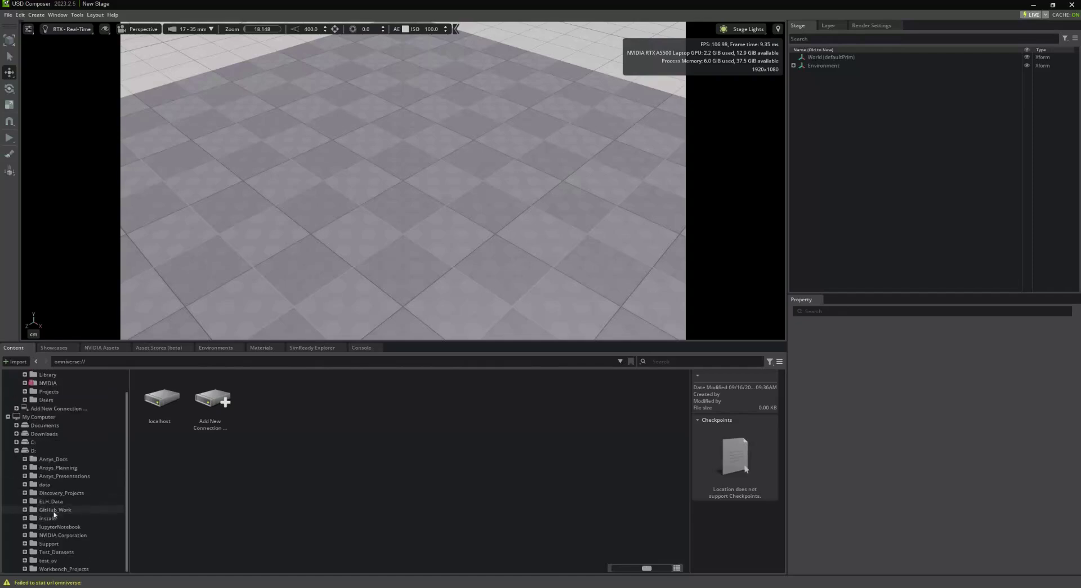
left_click(48, 560)
left_click_drag(271, 361, 337, 147)
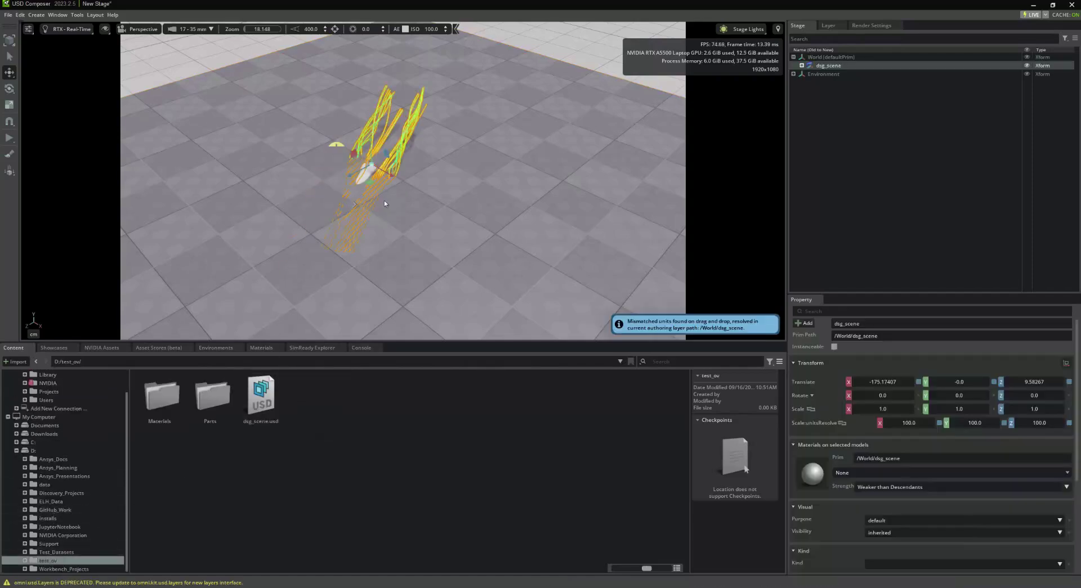
Step: Hide the Environment ground mesh and orbit and zoom in on the shuttle traces
left_click(794, 74)
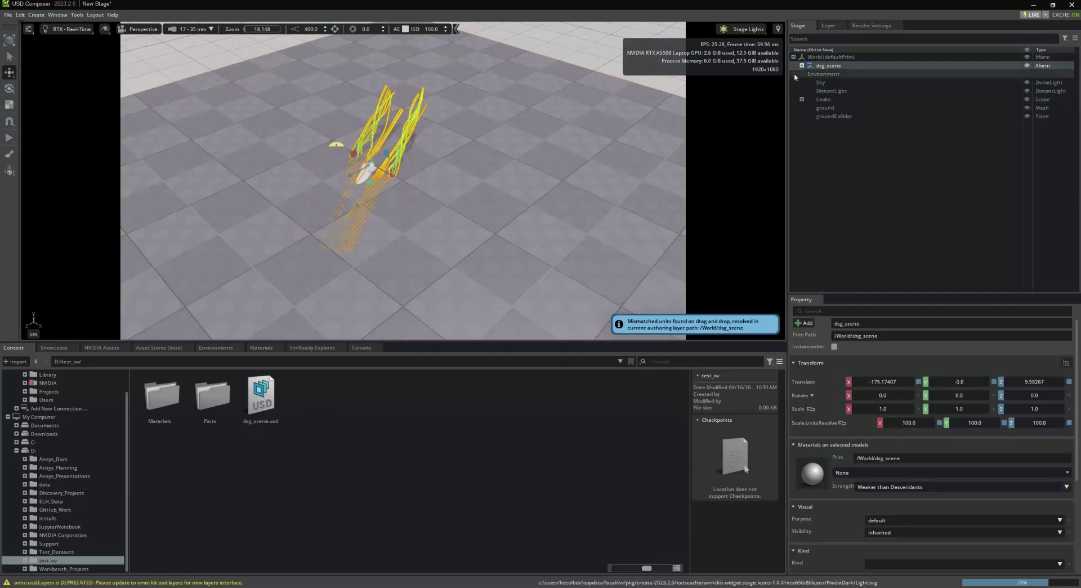
left_click(1026, 108)
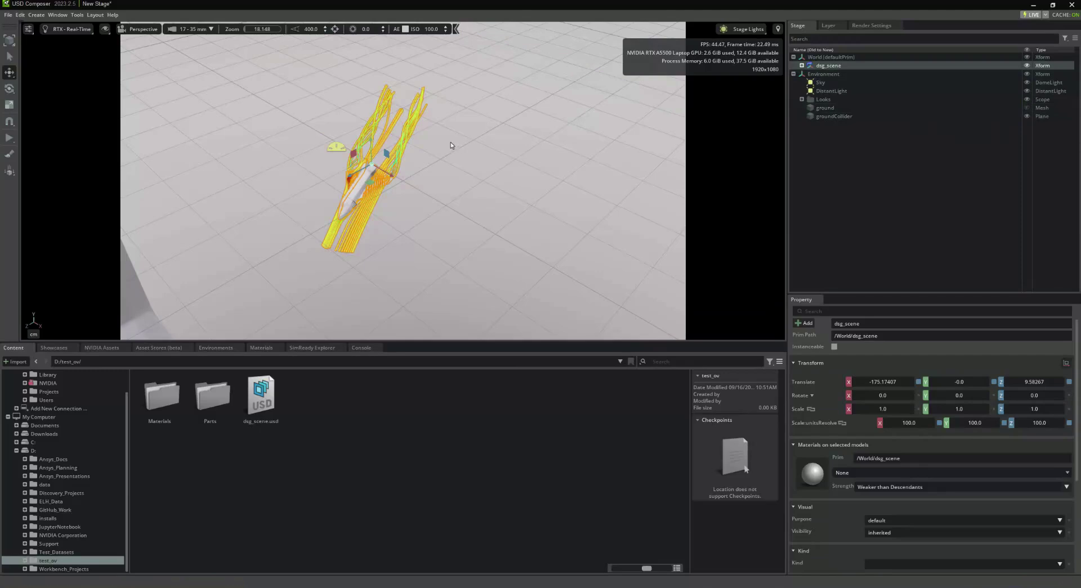
left_click_drag(403, 194, 591, 183, "alt")
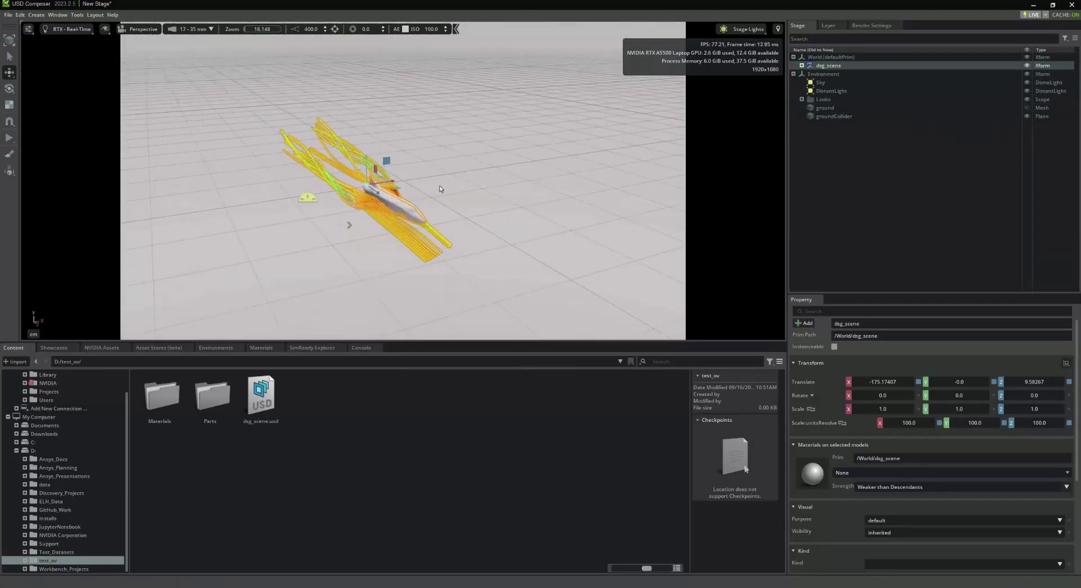
scroll(403, 197, "up", 5)
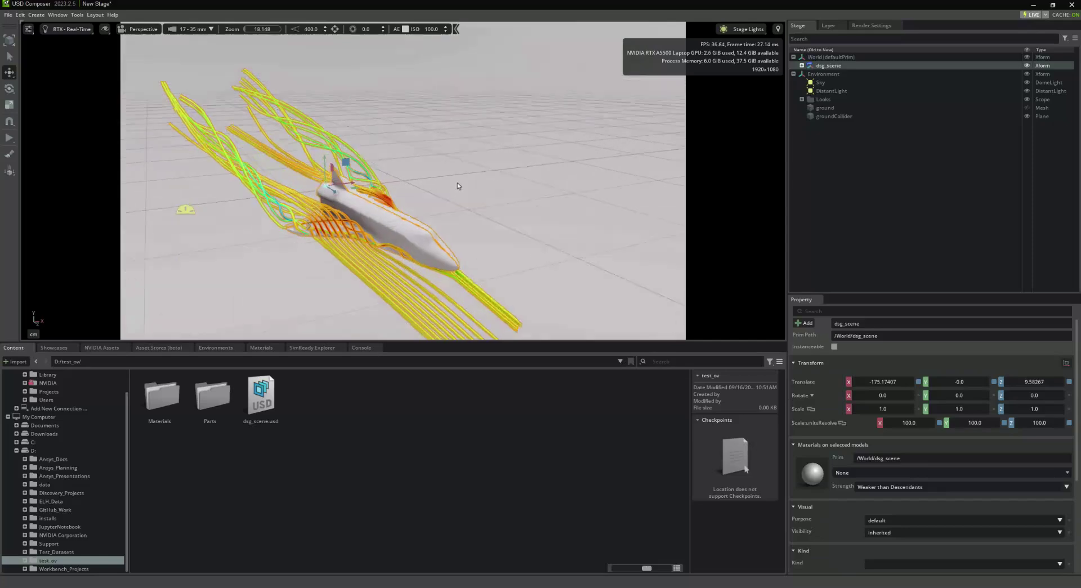
scroll(457, 183, "up", 3)
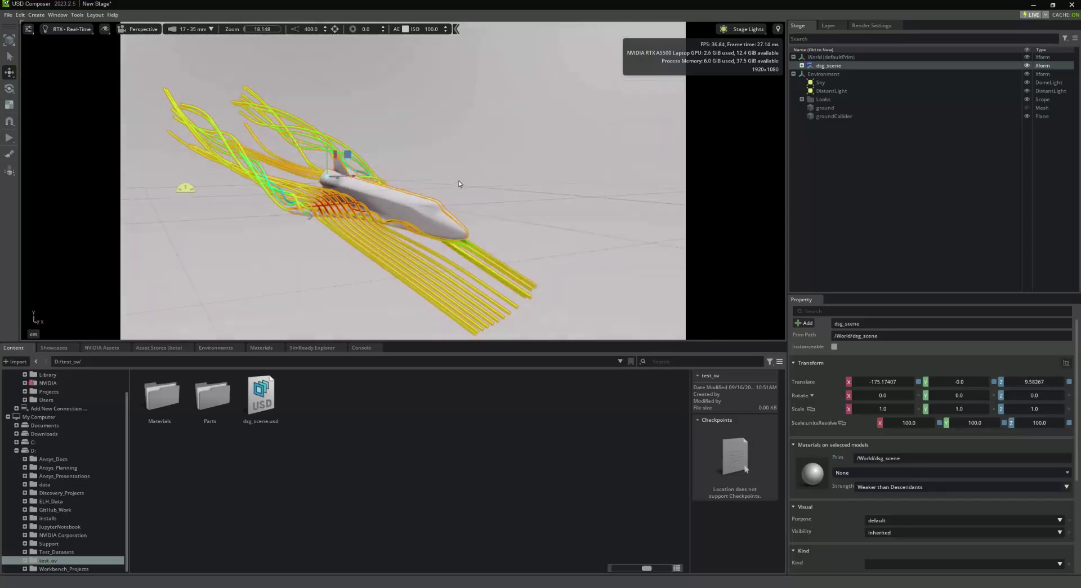